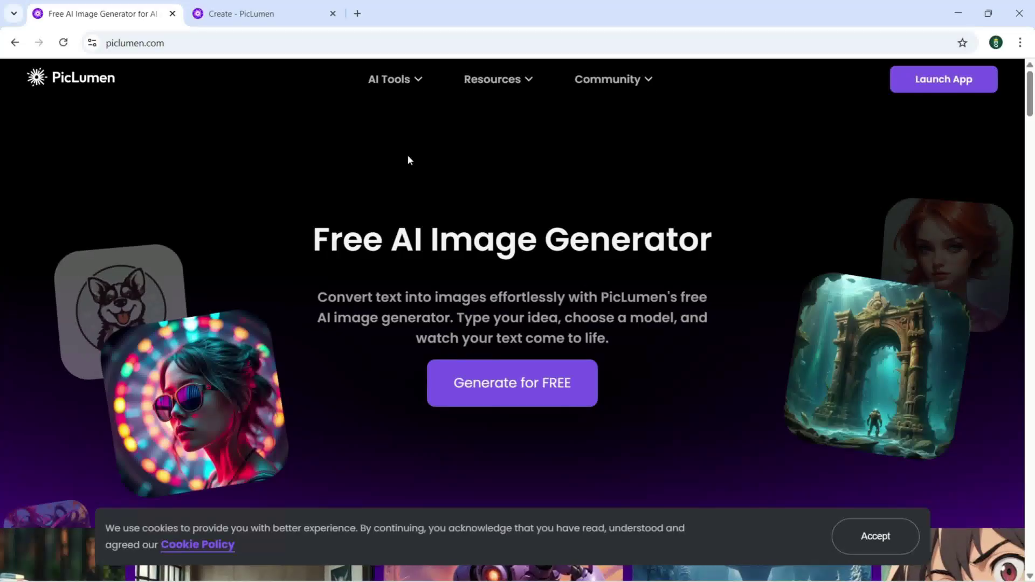
- Scroll the landing page past the style preview gallery to the Explore AI-Powered Tools section
mouse_move(410, 81)
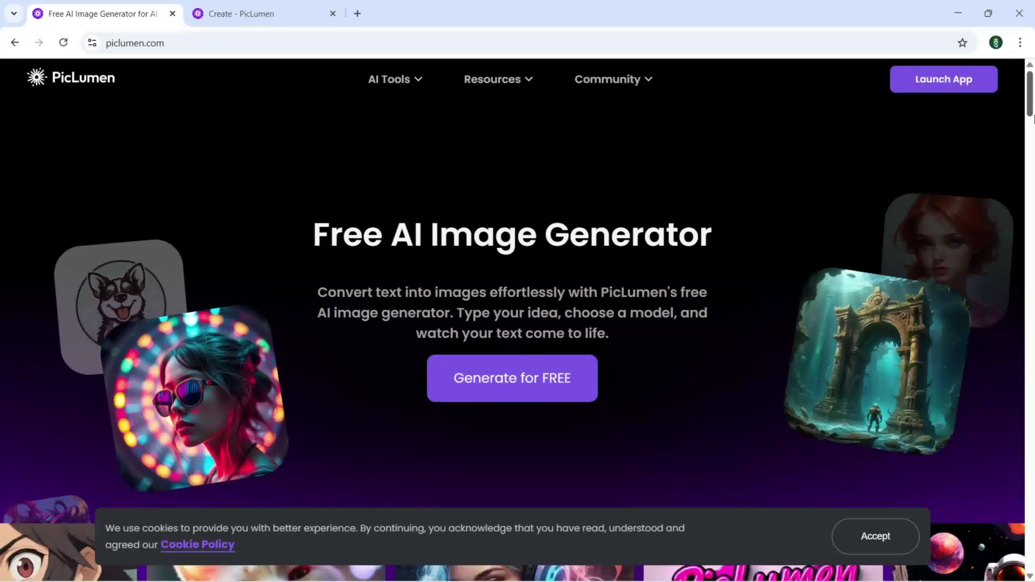
scroll(1025, 109, down, 7)
scroll(1029, 160, down, 4)
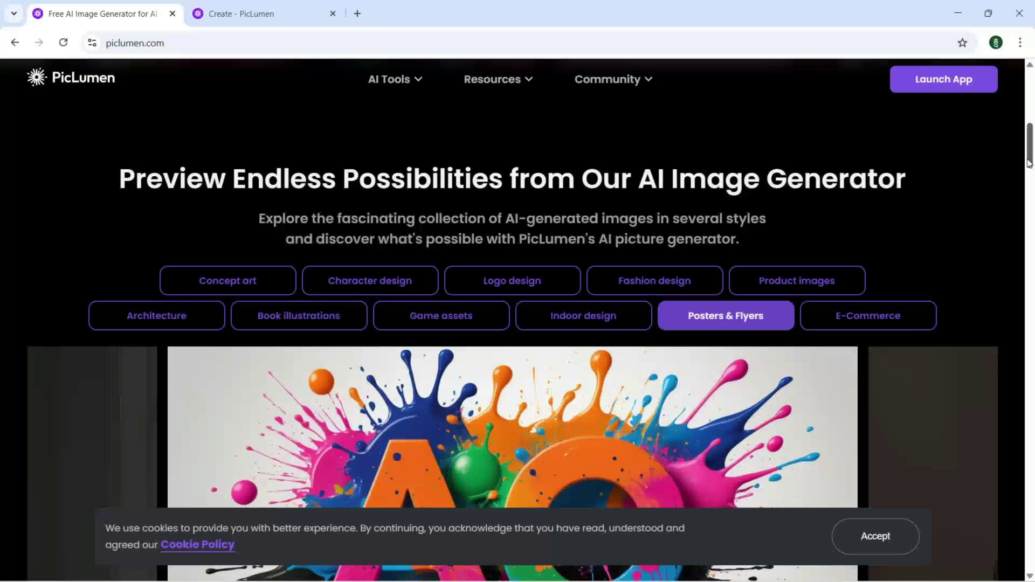
scroll(1029, 163, down, 1)
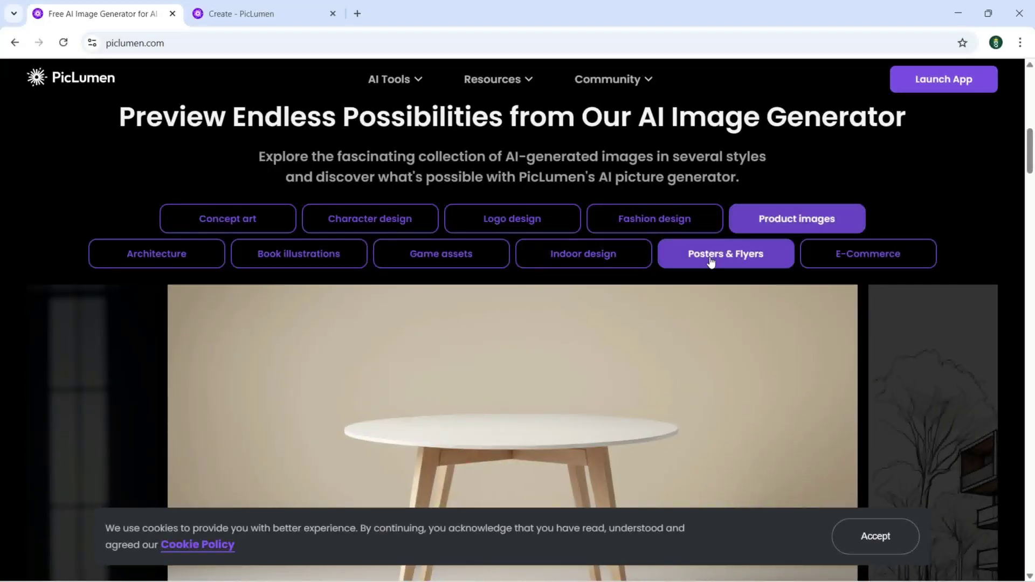
scroll(1029, 184, down, 3)
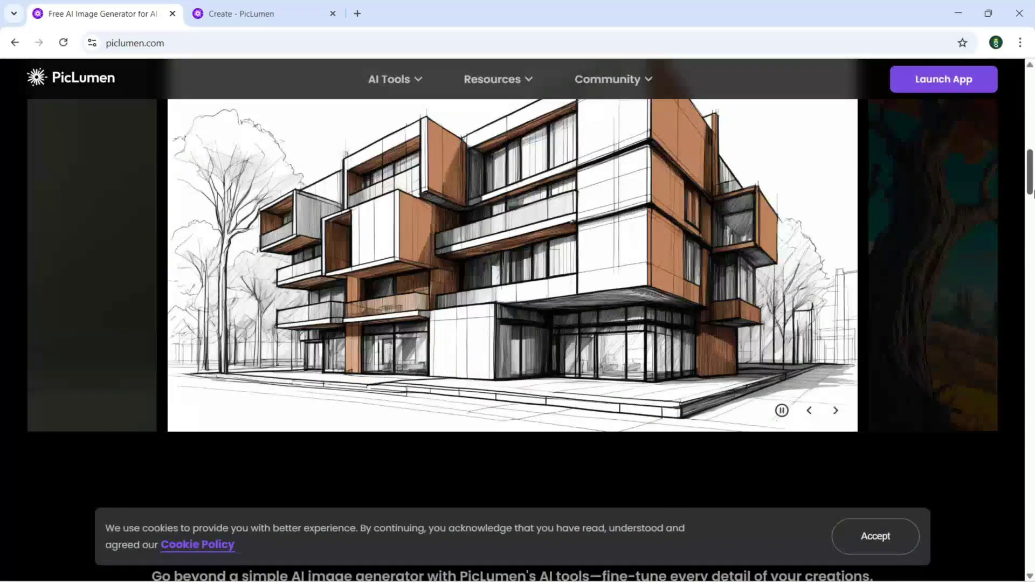
scroll(1032, 193, down, 6)
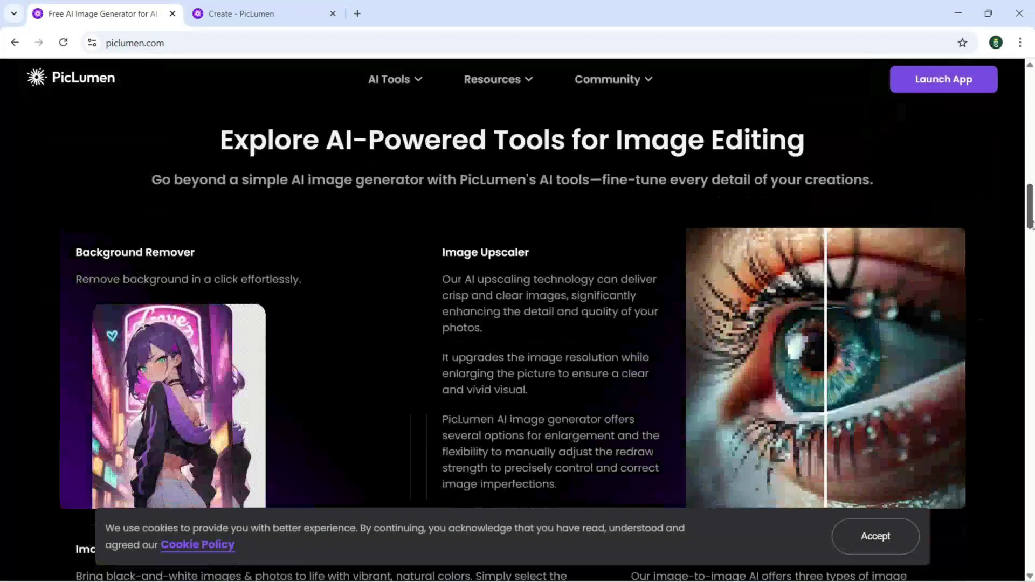
- Switch to the 'Create - PicLumen' tab to show yesterday's creations
click(273, 7)
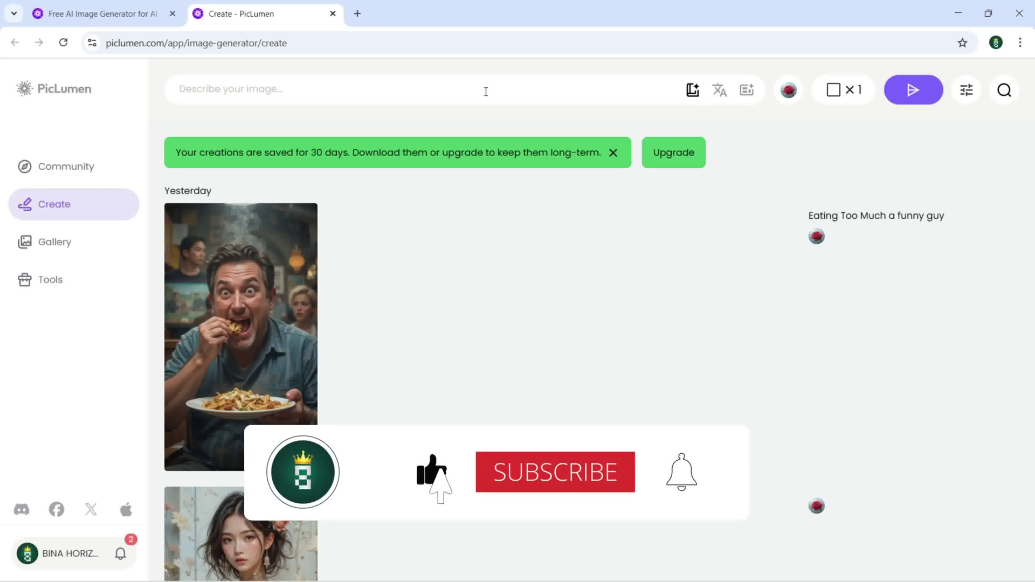
- Enter 'ai art' as the image prompt and bring up the Prompt Helper options
text(ai art)
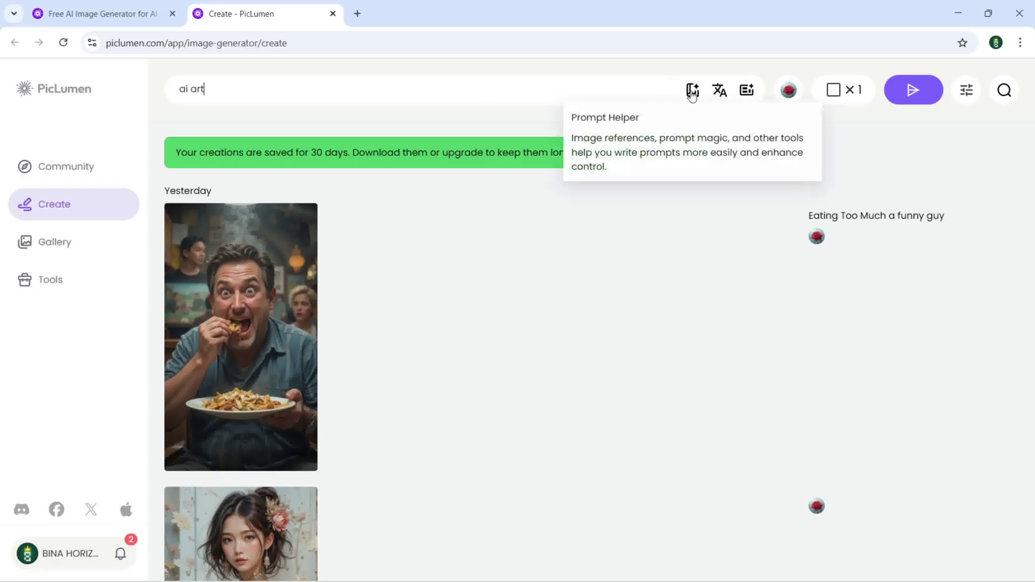
click(691, 91)
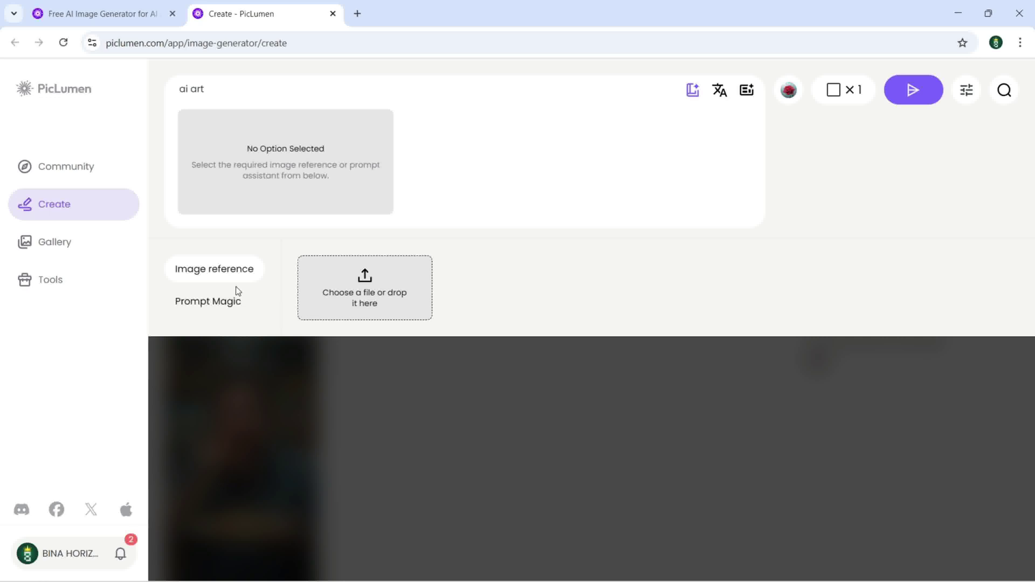
- Apply the Pixel art Prompt Magic style, then browse the Painting and Photography presets
click(216, 305)
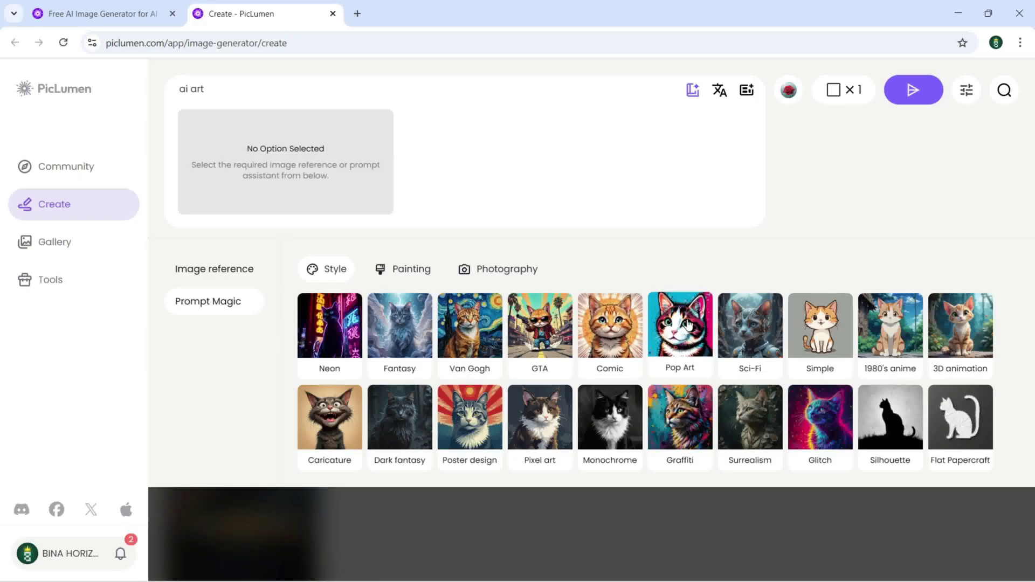
click(533, 415)
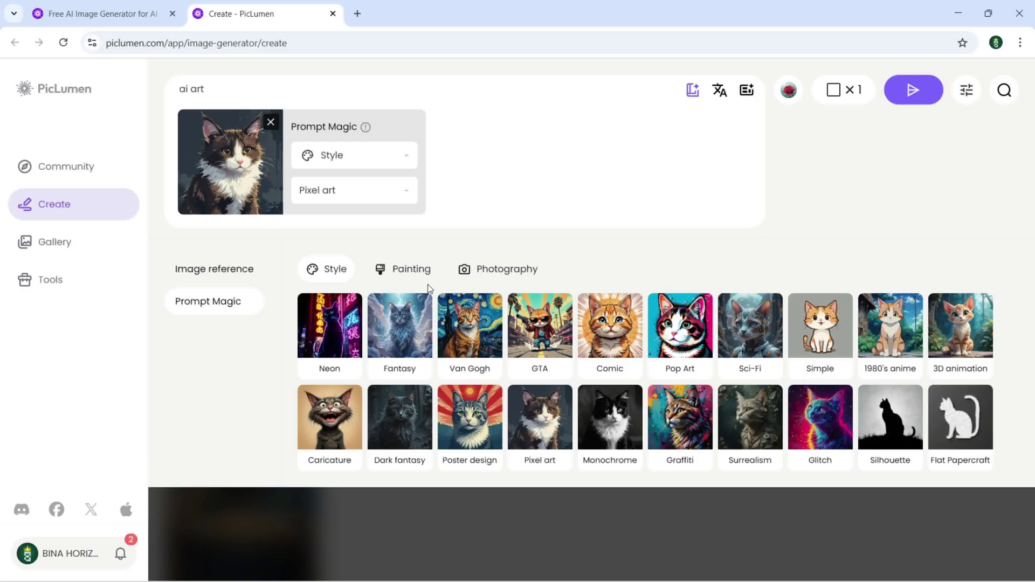
click(410, 271)
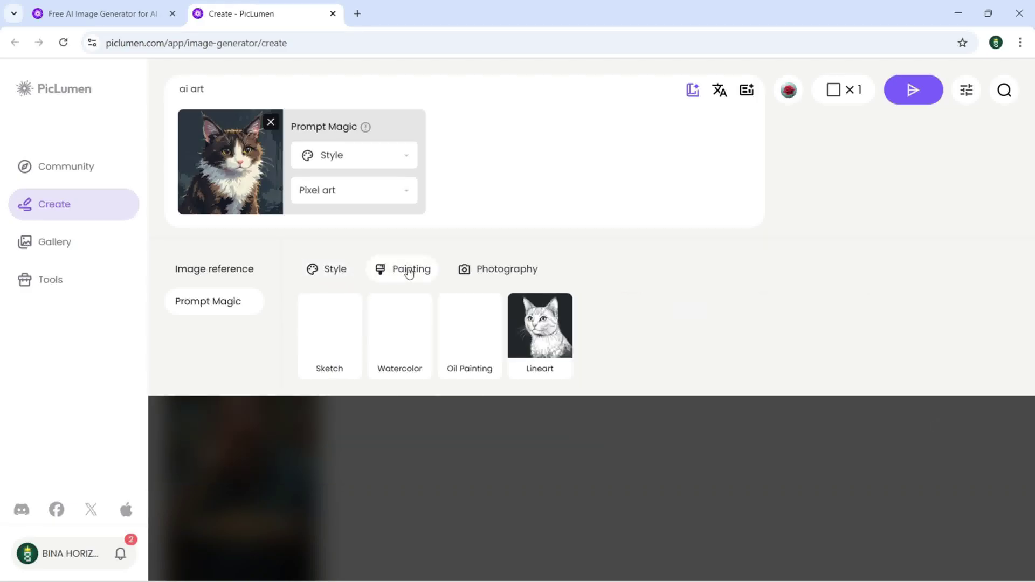
click(505, 271)
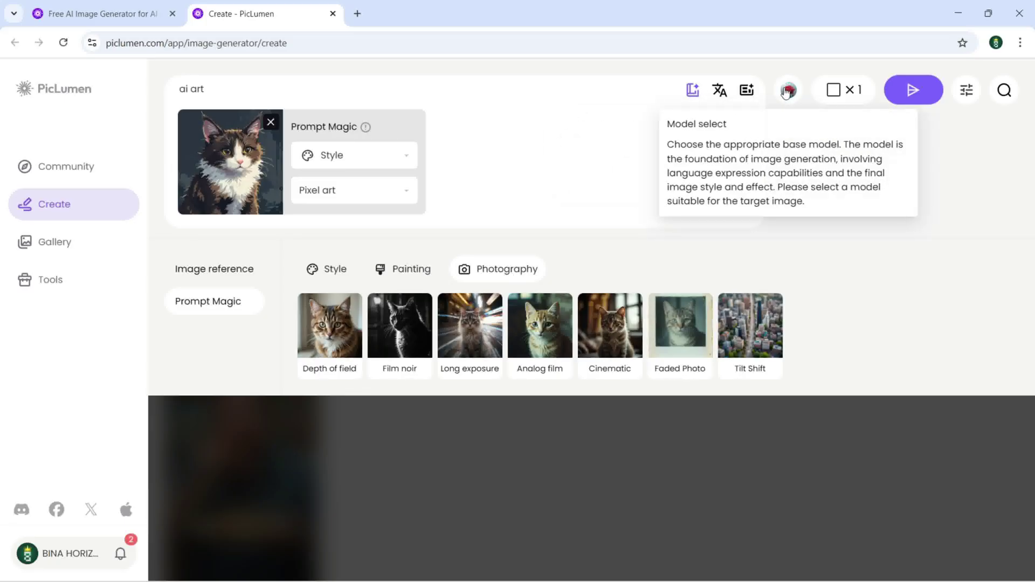
- Choose PicLumen Realistic V2 as the base model and show the aspect ratio settings
click(787, 93)
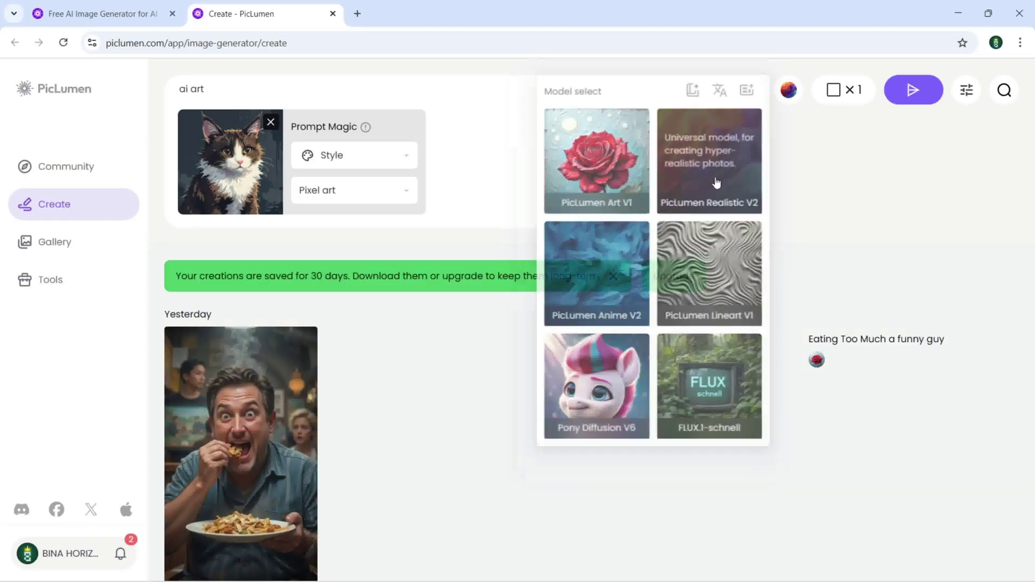
click(716, 183)
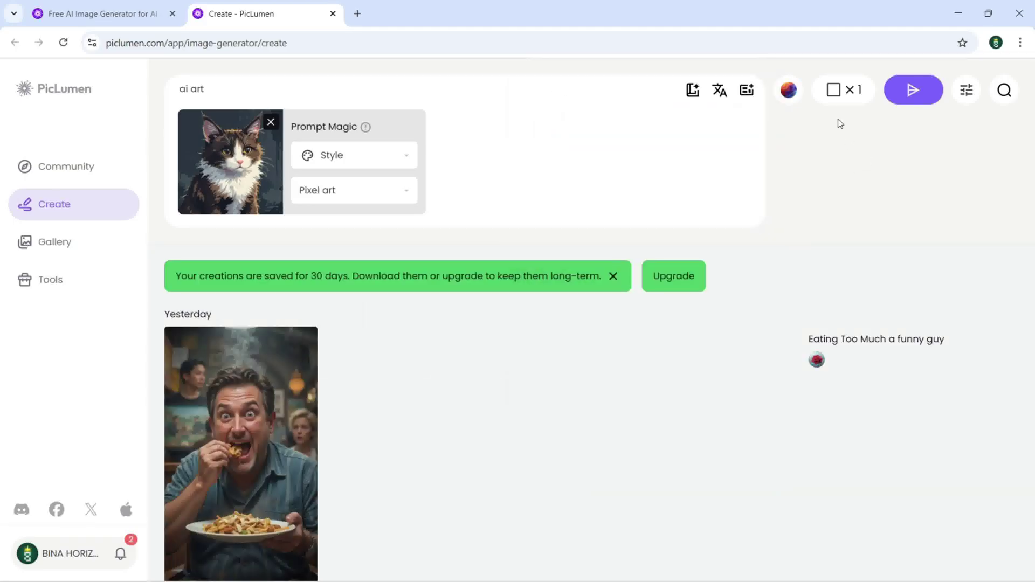
click(835, 92)
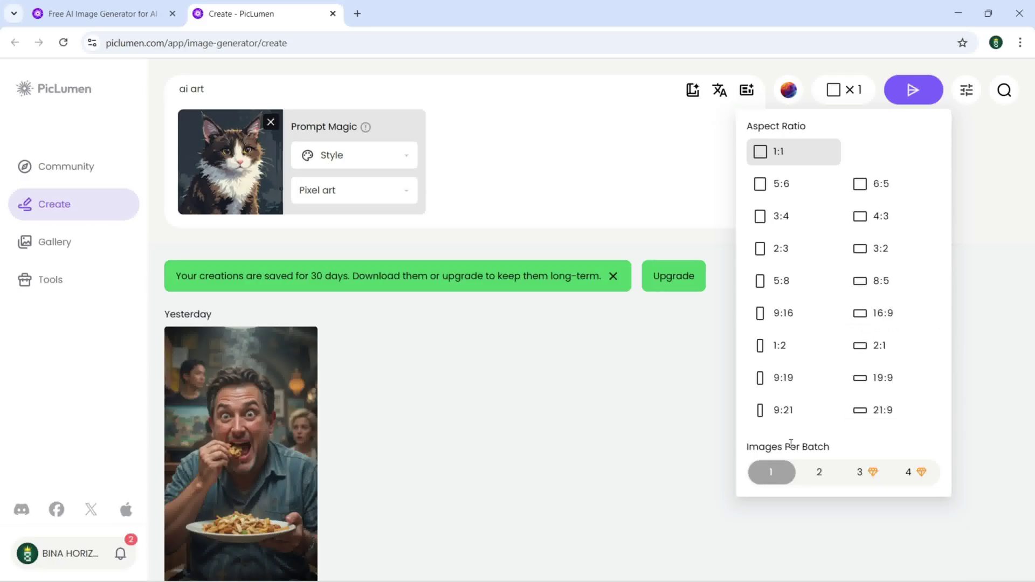
- Set Images Per Batch to 2 at 1:1, after declining the upgrade offer for 3
click(870, 474)
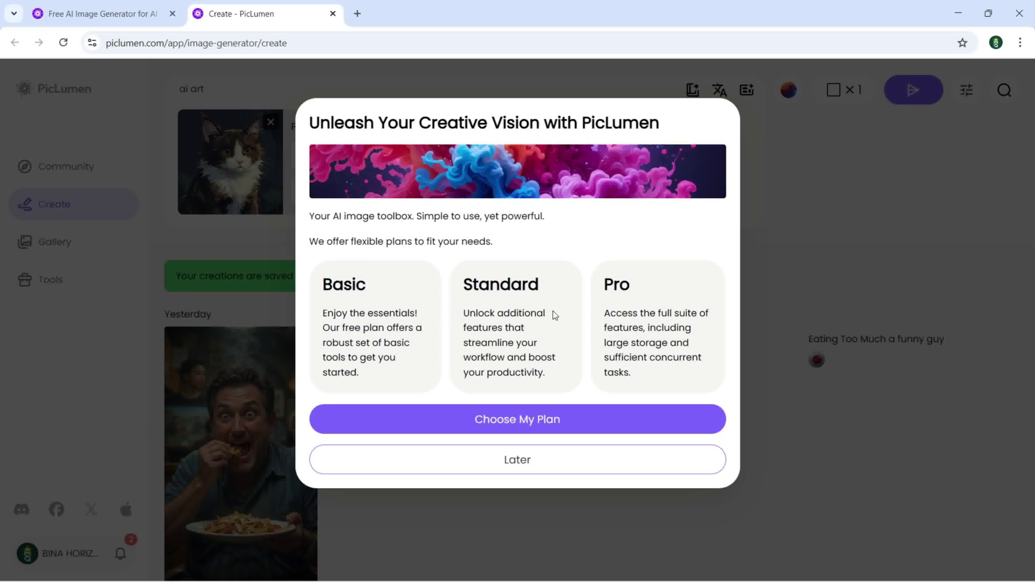
click(555, 461)
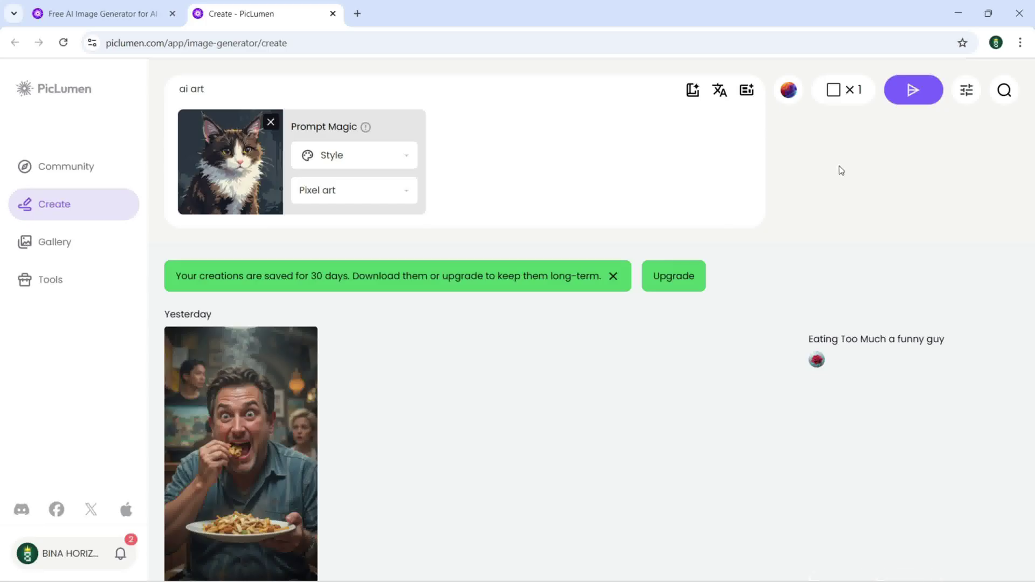
click(856, 92)
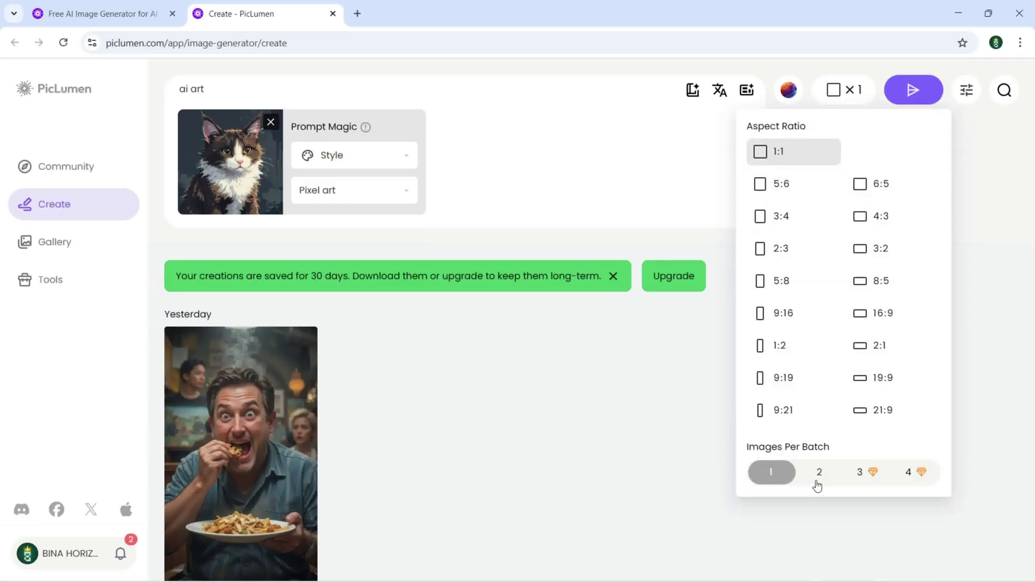
click(818, 475)
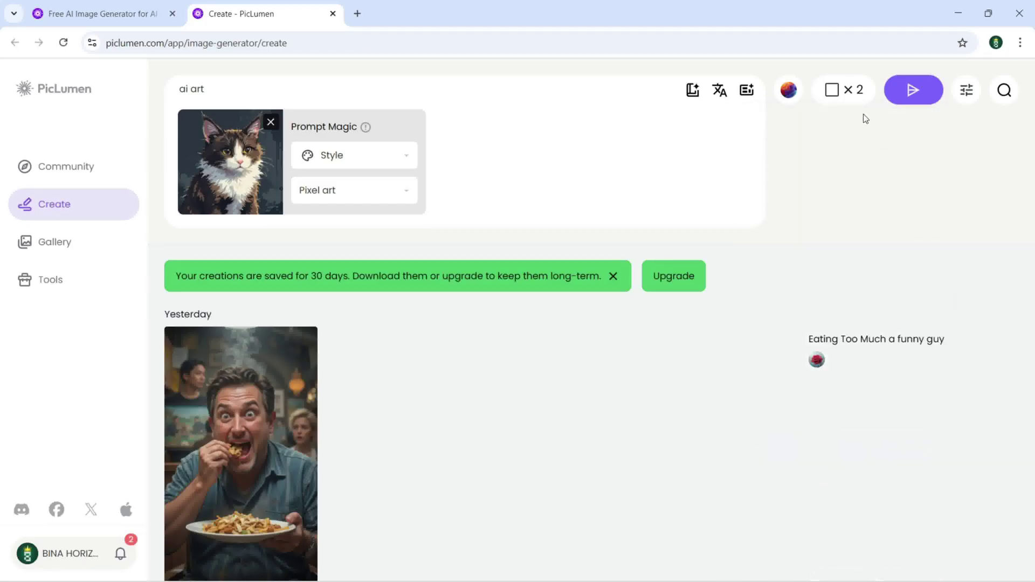
click(850, 96)
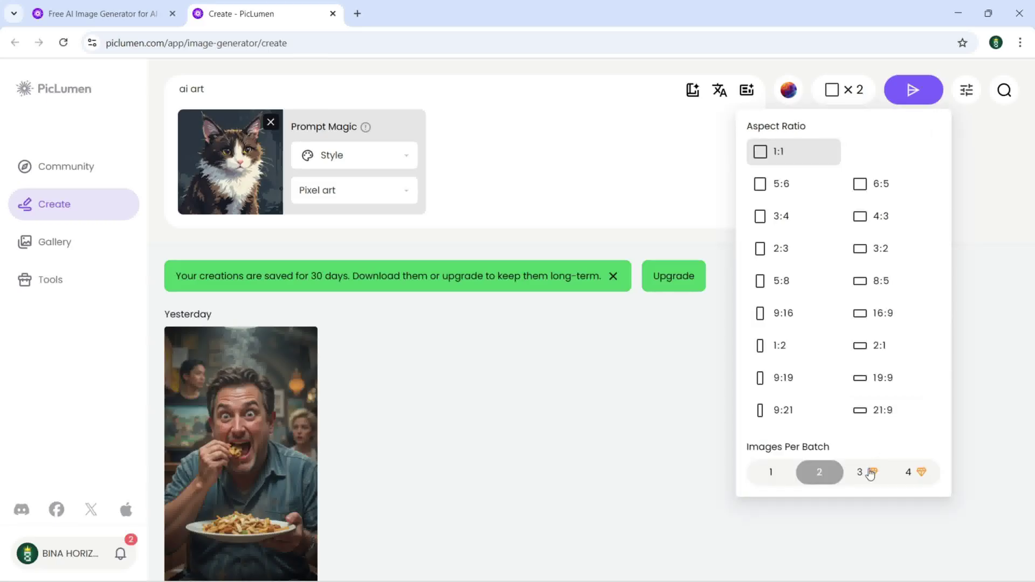
click(975, 179)
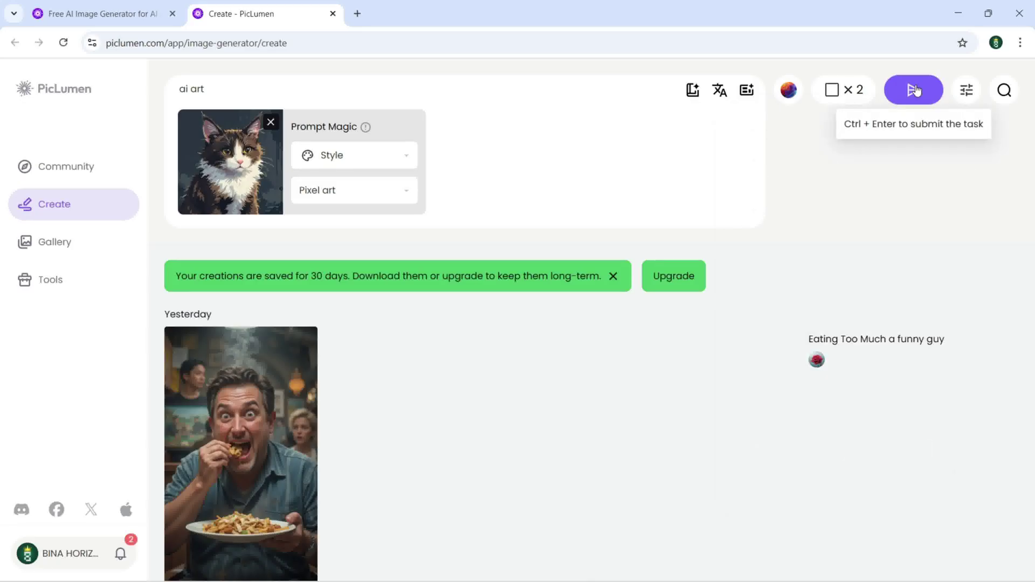
- Show the advanced settings and toggle Seed to Fixed, then back to Random
click(968, 92)
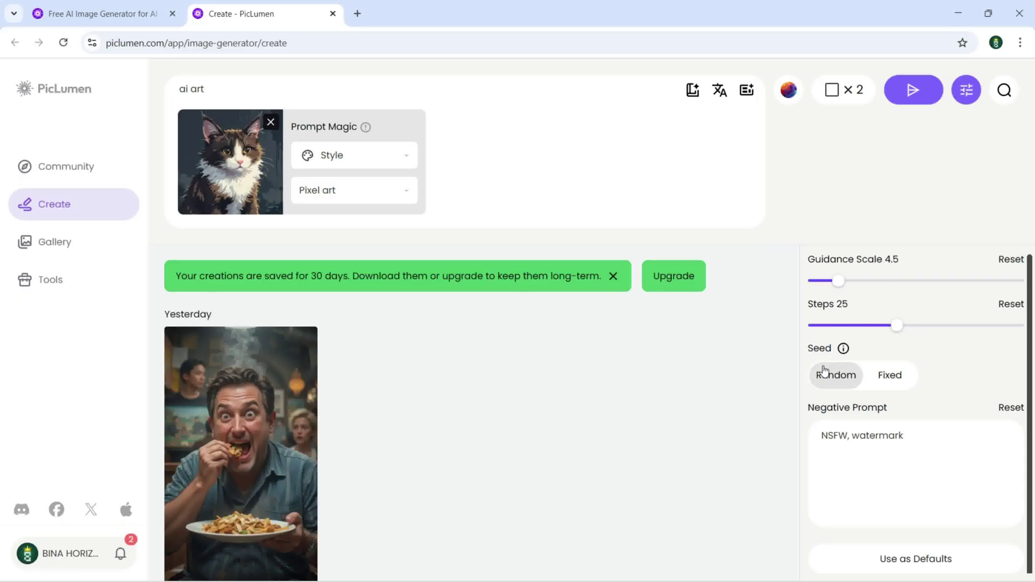
click(882, 377)
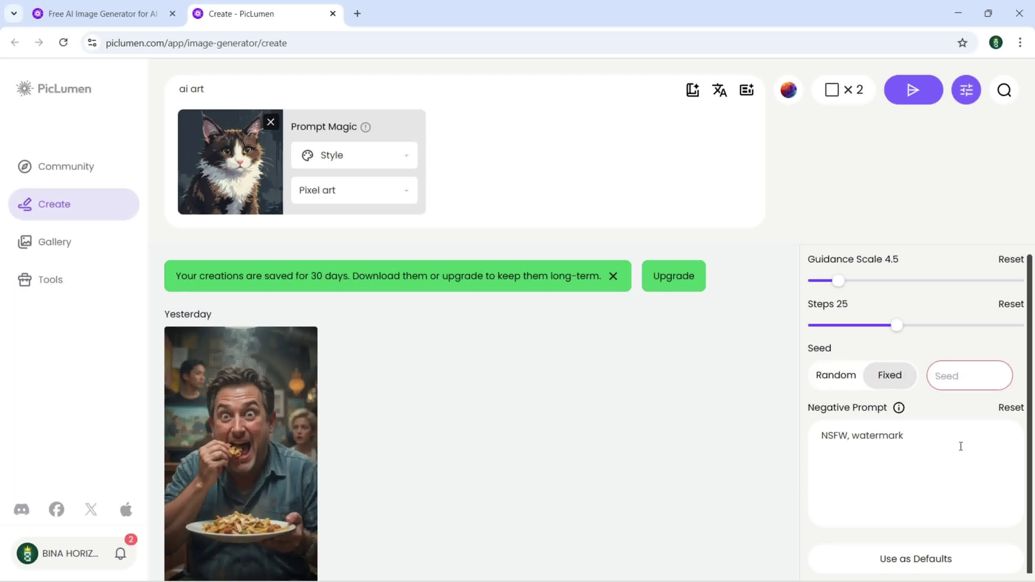
click(842, 377)
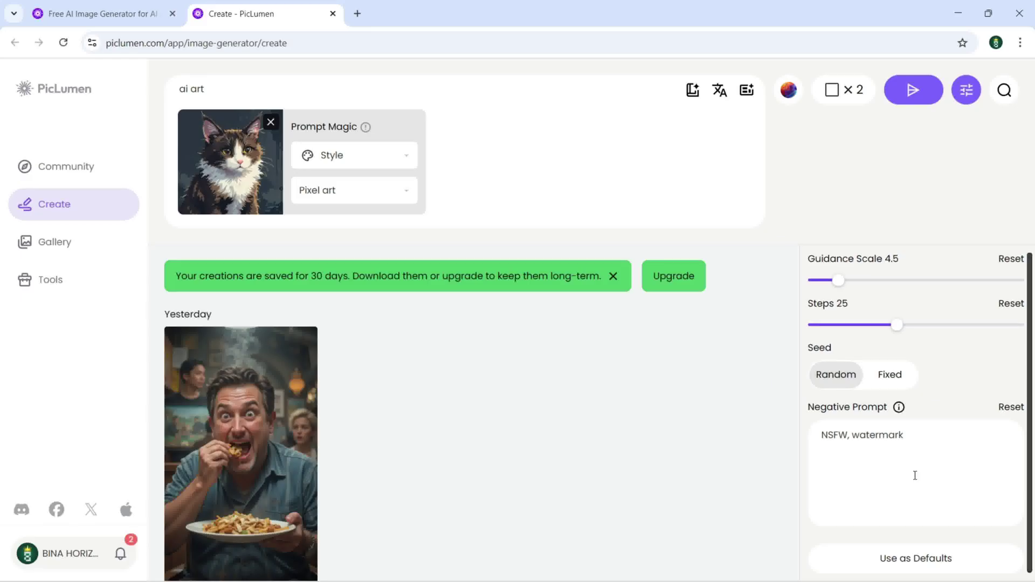
- Submit the 'ai art' task, producing a pixel-art mountain lake and a woman's portrait
click(912, 92)
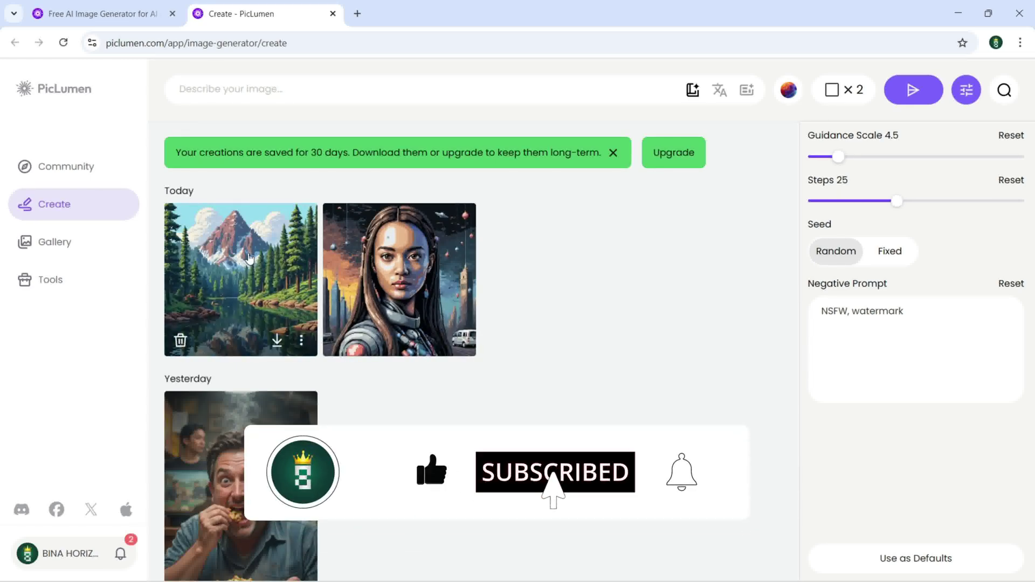
click(248, 253)
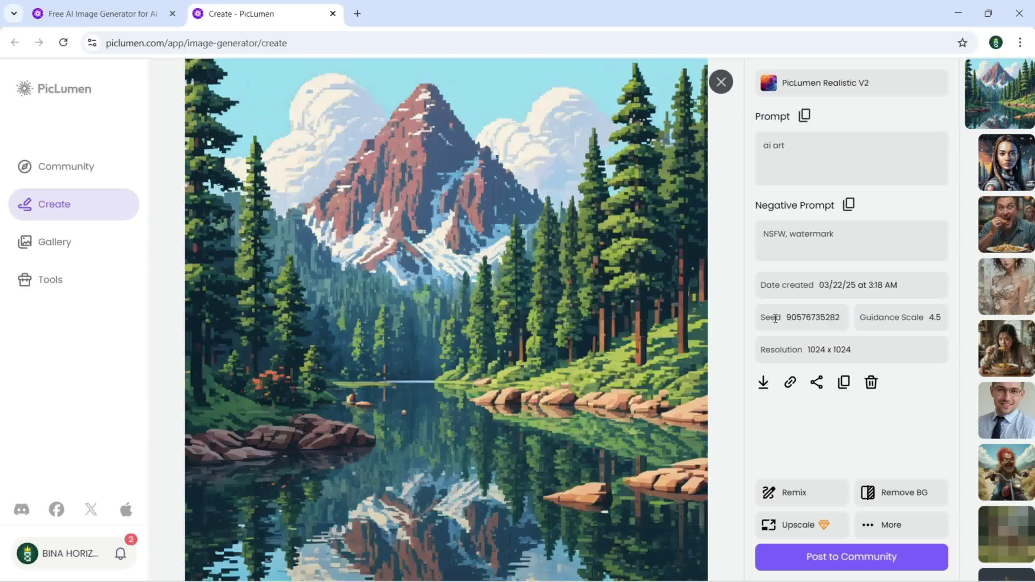
drag(788, 318, 847, 320)
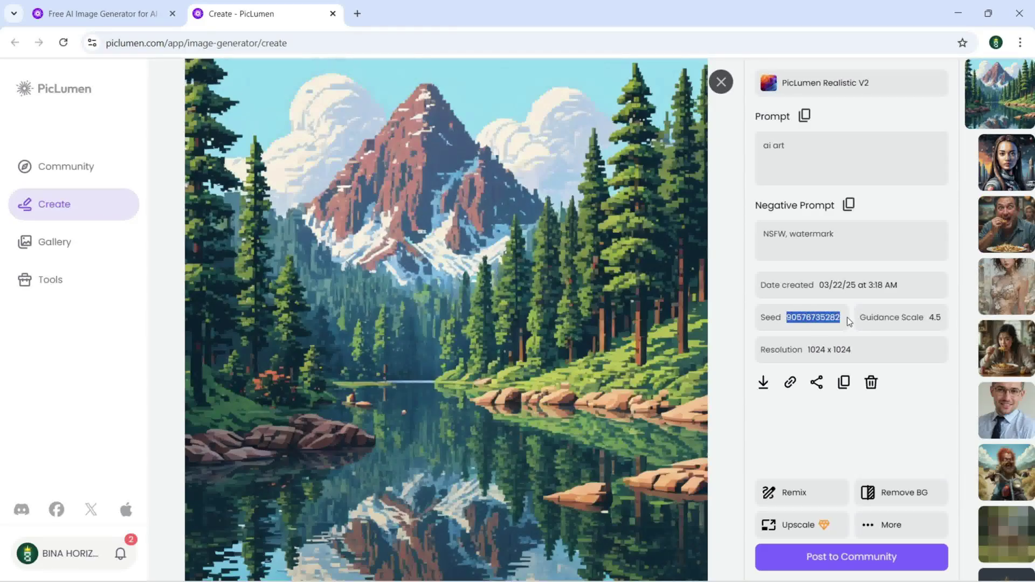
click(881, 331)
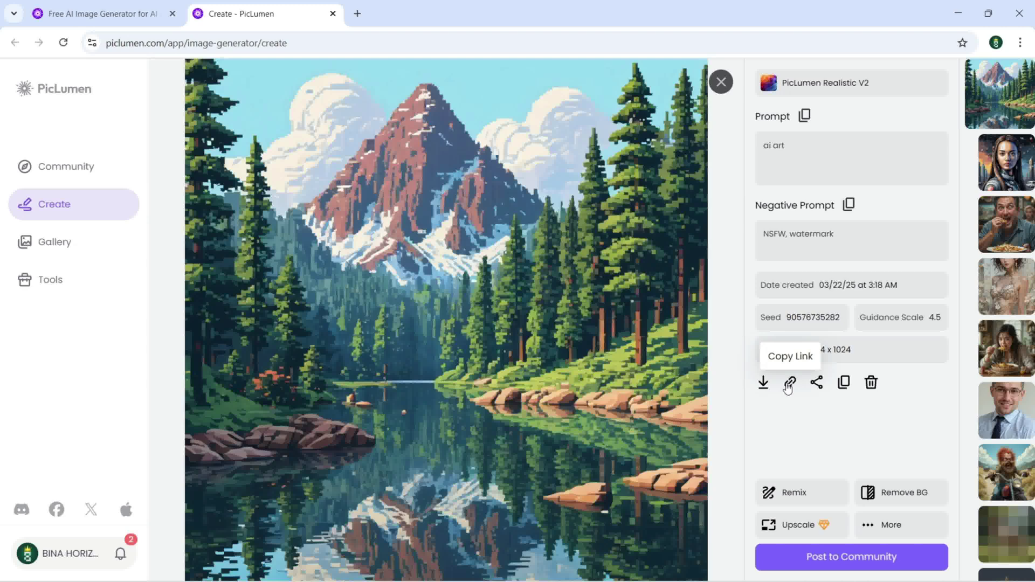
- Check the image's Share and More options, then view it enlarged and close the preview
click(816, 384)
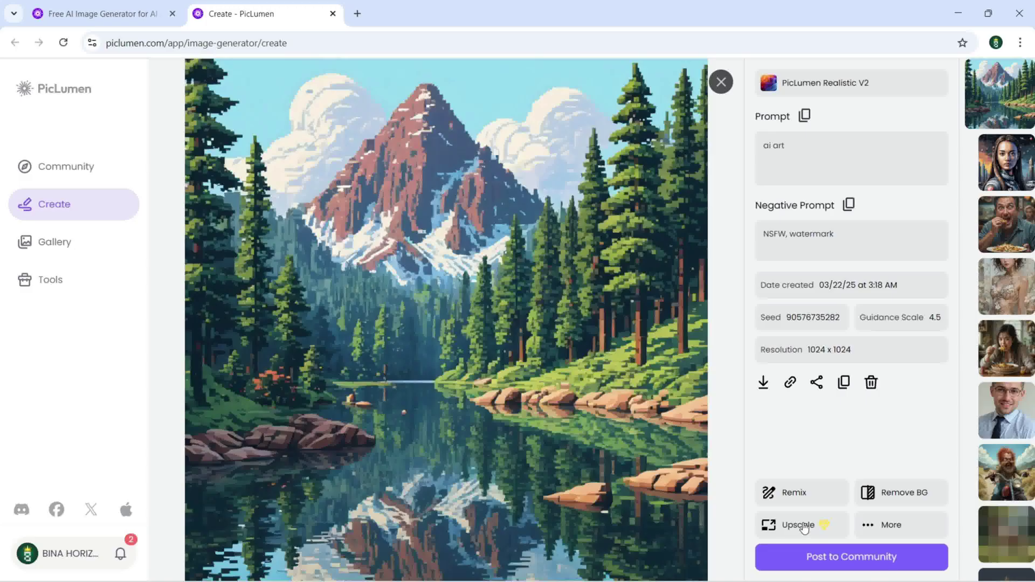
click(886, 527)
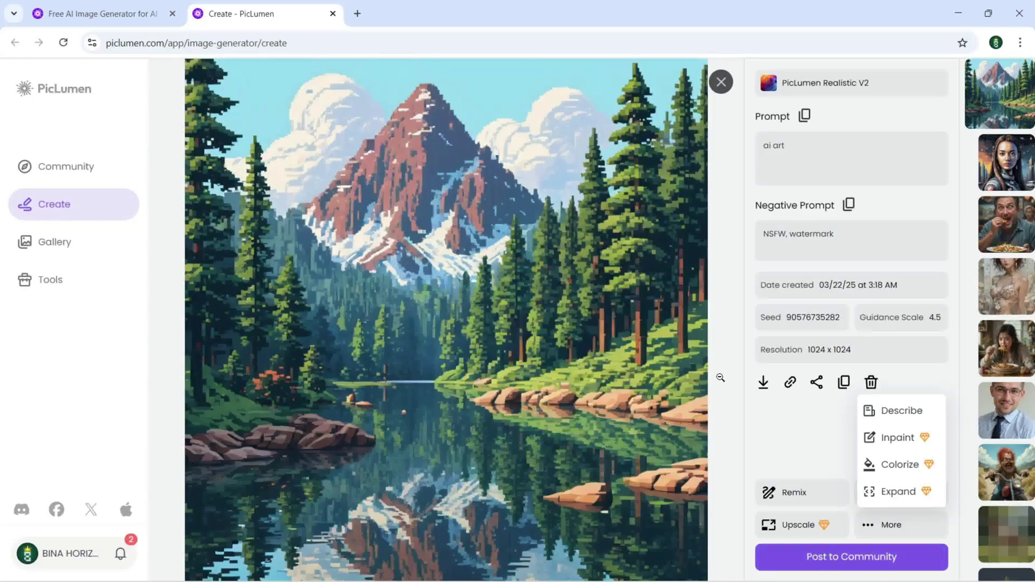
click(720, 377)
click(555, 162)
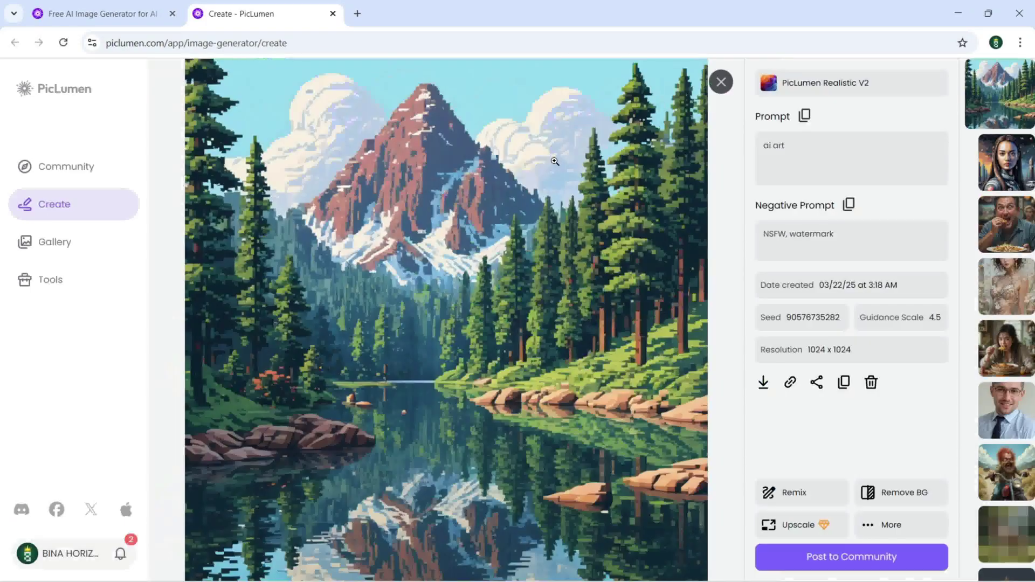
- Close the image viewer, then look at the Upgrade plans and dismiss them with Later
click(722, 82)
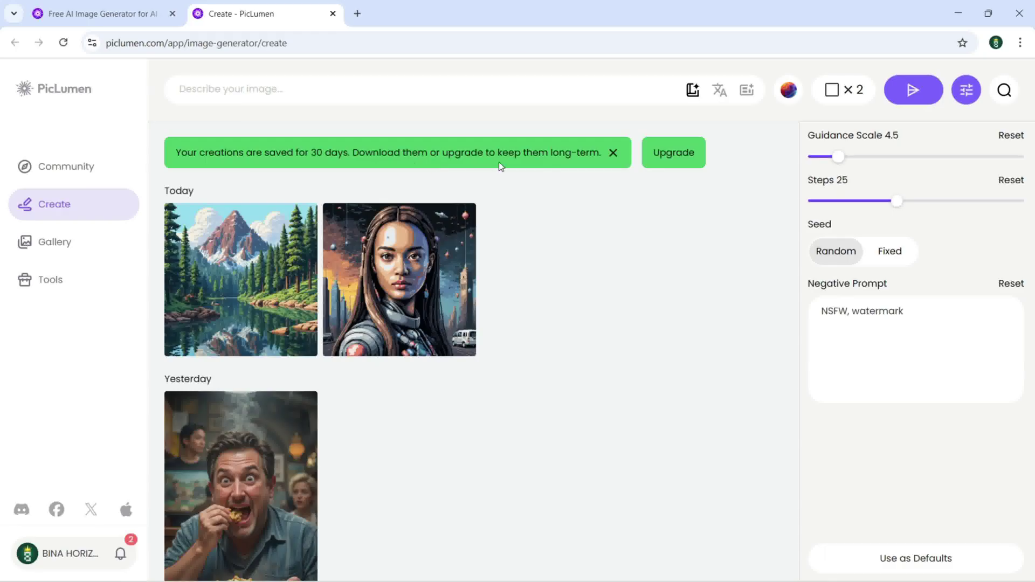
click(669, 153)
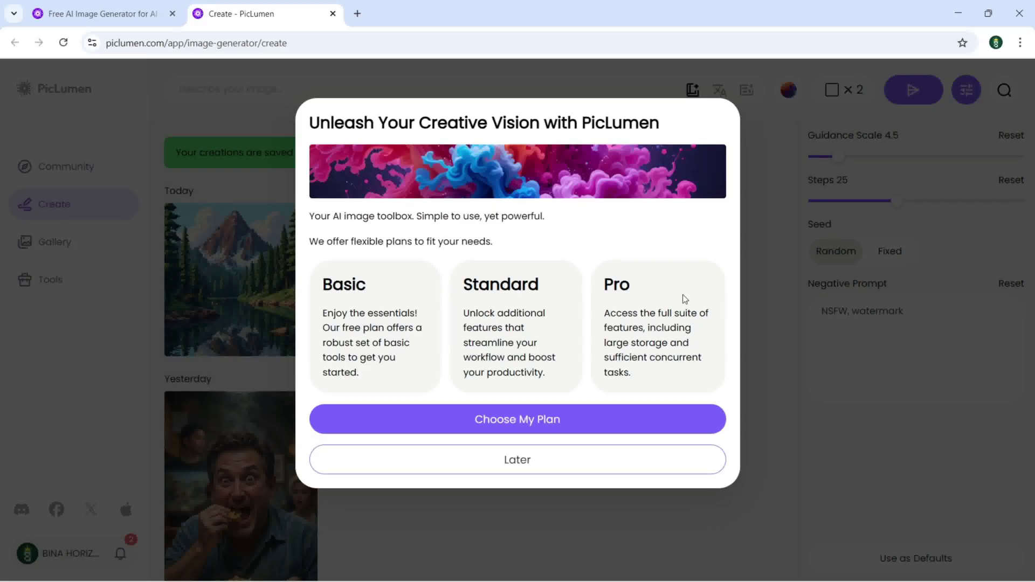
click(529, 466)
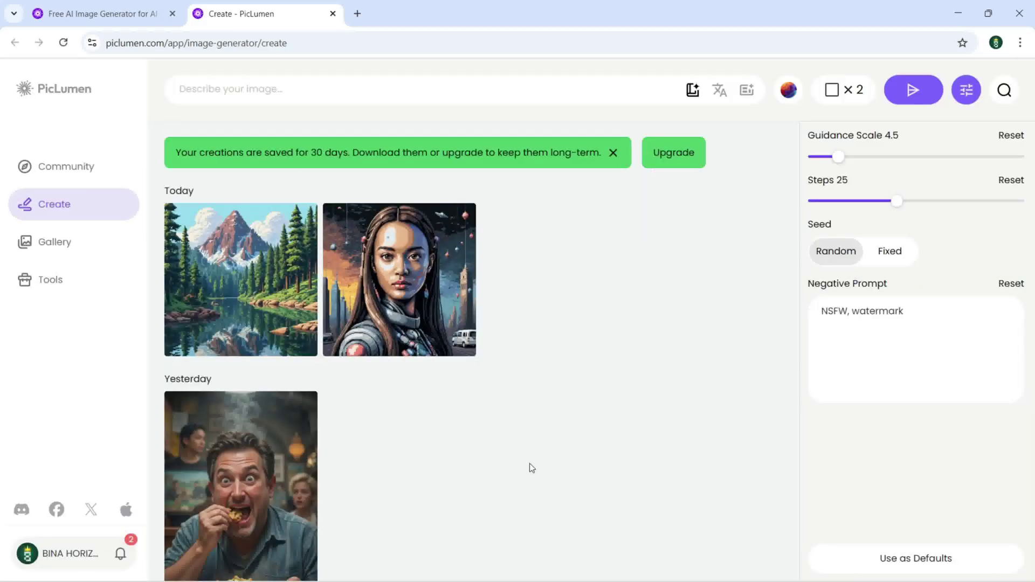